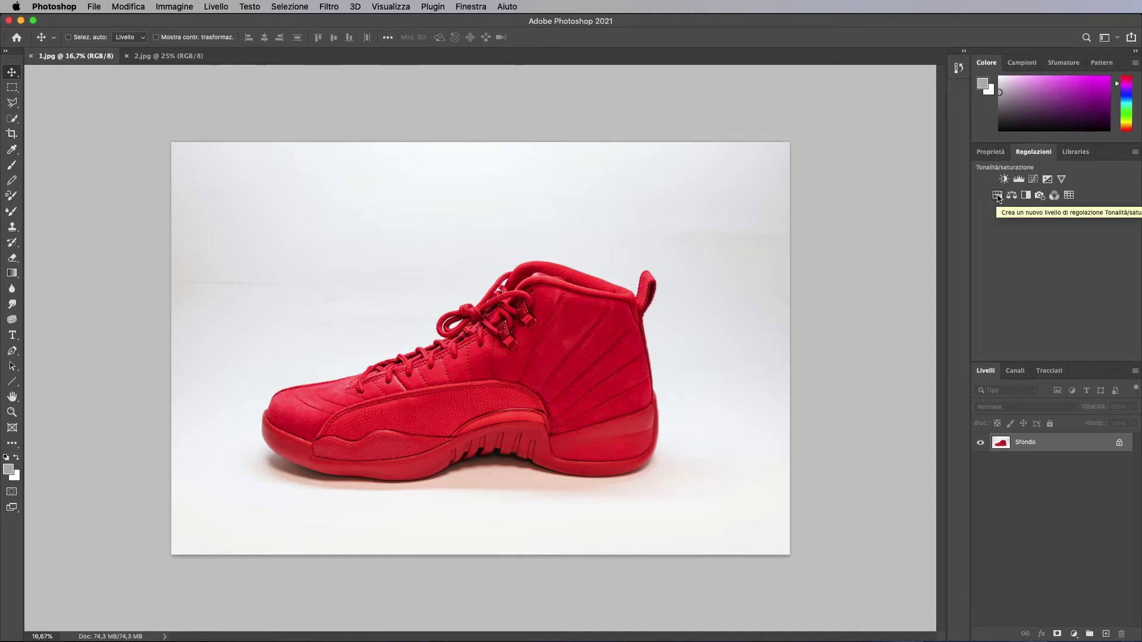
Add a Hue/Saturation layer to the red sneaker photo, ending at Tonalità -1, Saturazione +3, Luminosità -2
{"action": "left_click", "coordinate": [997, 196]}
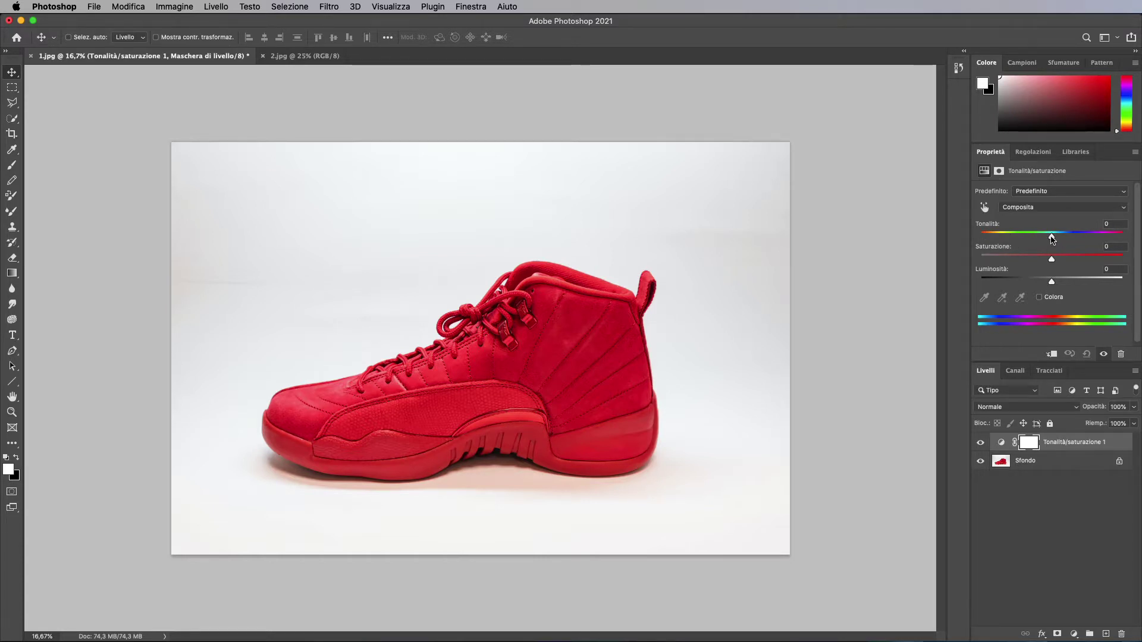
{"action": "left_click_drag", "start_coordinate": [1051, 238], "coordinate": [1000, 238]}
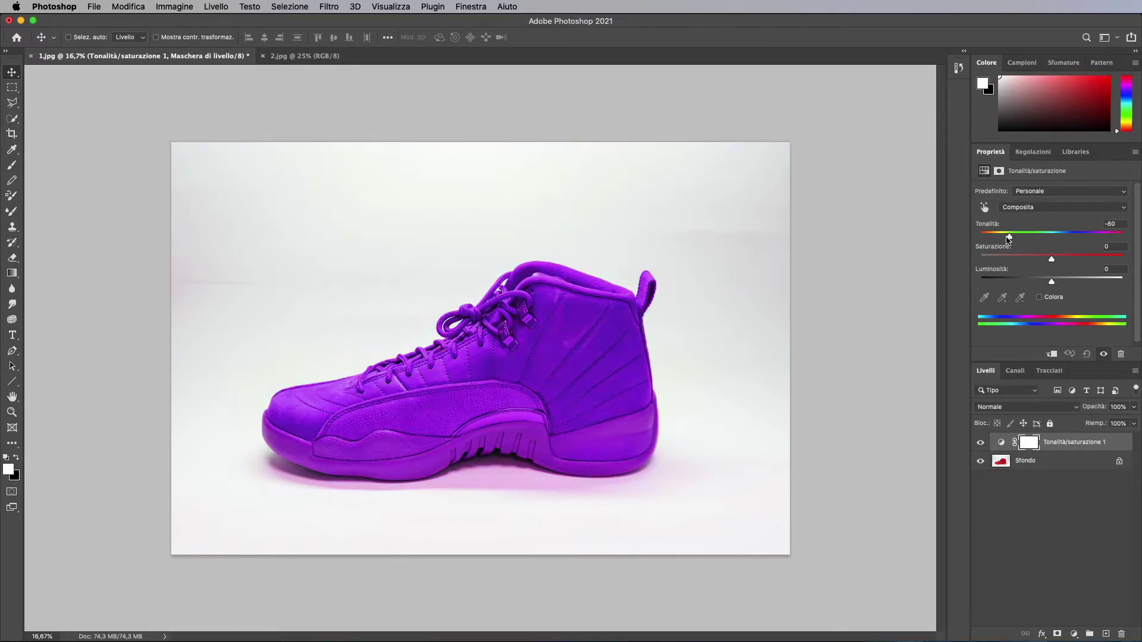
{"action": "left_click_drag", "start_coordinate": [1001, 238], "coordinate": [1048, 239]}
{"action": "mouse_move", "coordinate": [1046, 239]}
{"action": "left_mouse_down"}
{"action": "mouse_move", "coordinate": [1100, 238]}
{"action": "mouse_move", "coordinate": [1049, 240]}
{"action": "left_mouse_up"}
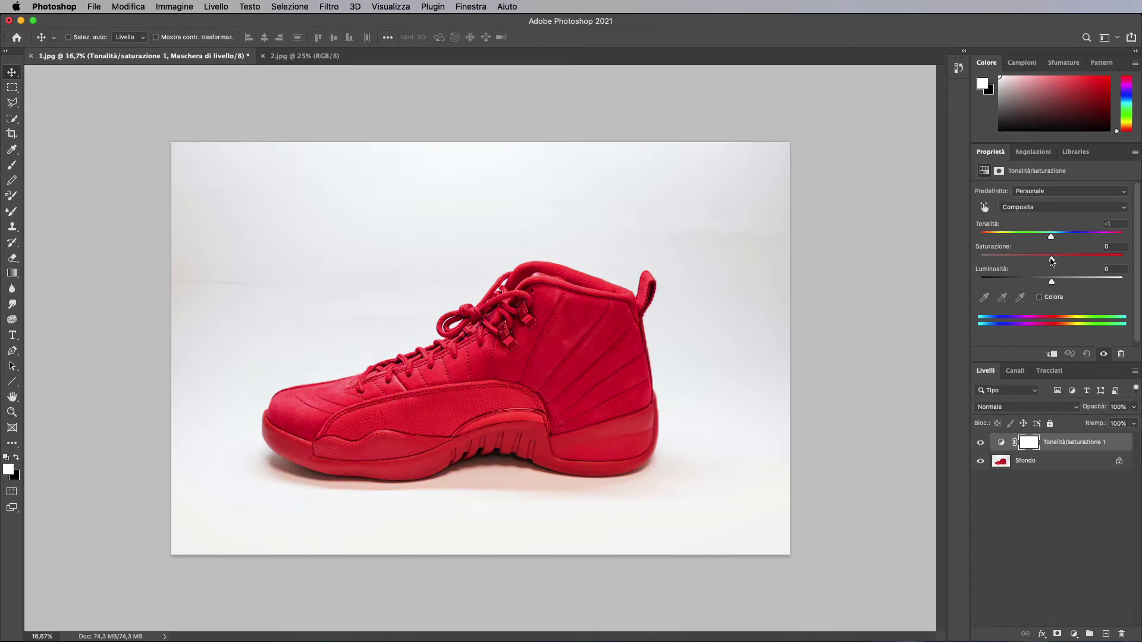
{"action": "mouse_move", "coordinate": [1052, 262]}
{"action": "left_mouse_down"}
{"action": "mouse_move", "coordinate": [1127, 262]}
{"action": "mouse_move", "coordinate": [978, 262]}
{"action": "mouse_move", "coordinate": [1050, 264]}
{"action": "mouse_move", "coordinate": [1013, 281]}
{"action": "mouse_move", "coordinate": [1064, 282]}
{"action": "mouse_move", "coordinate": [1050, 283]}
{"action": "left_mouse_up"}
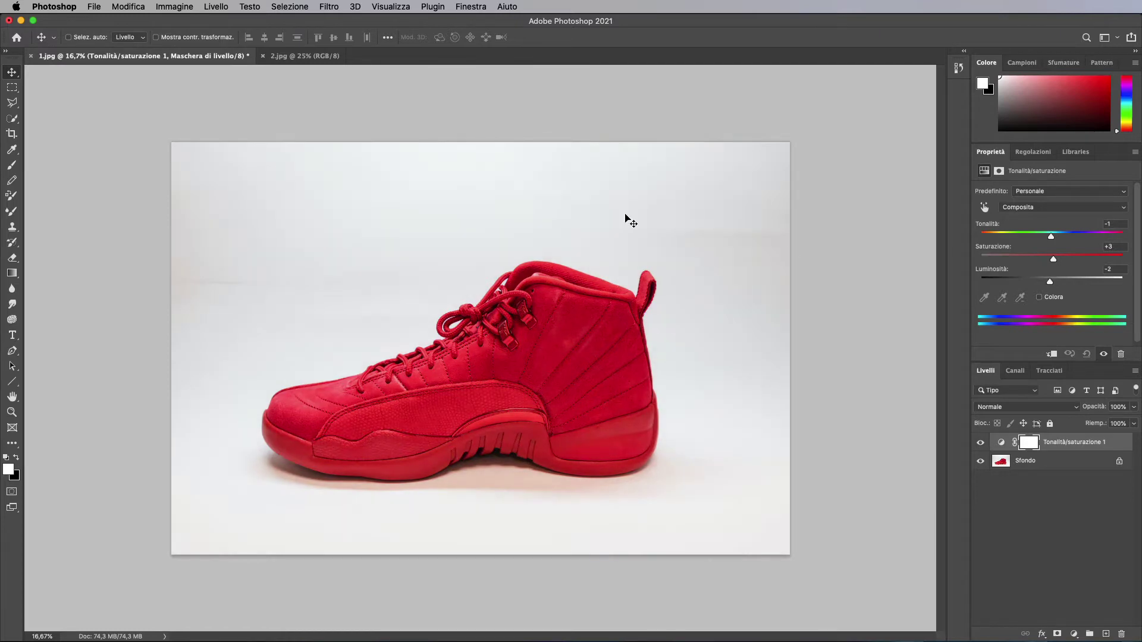
Switch to 2.jpg and add a Hue/Saturation layer to the yellow sneakers, keeping Tonalità at 0
{"action": "left_click", "coordinate": [299, 57]}
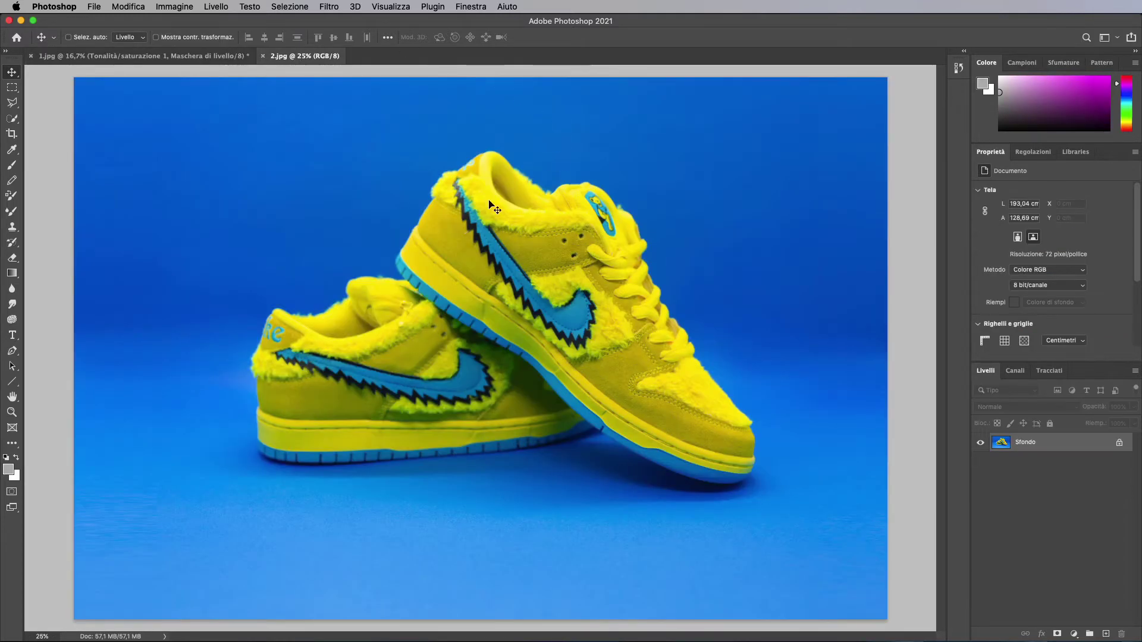
{"action": "left_click", "coordinate": [1033, 152]}
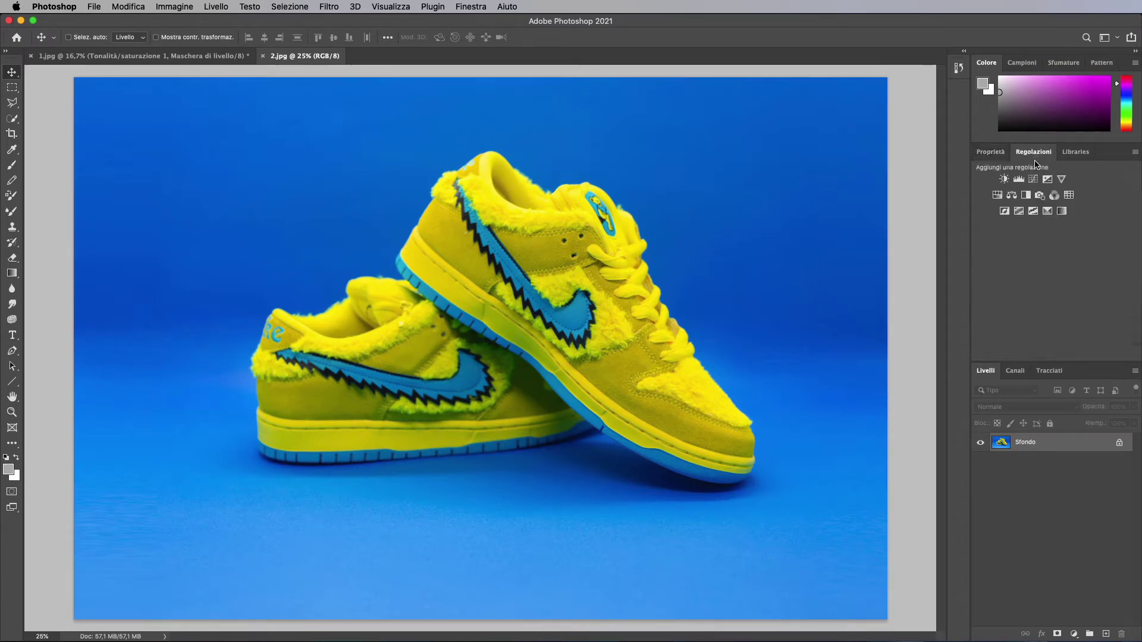
{"action": "left_click", "coordinate": [997, 195]}
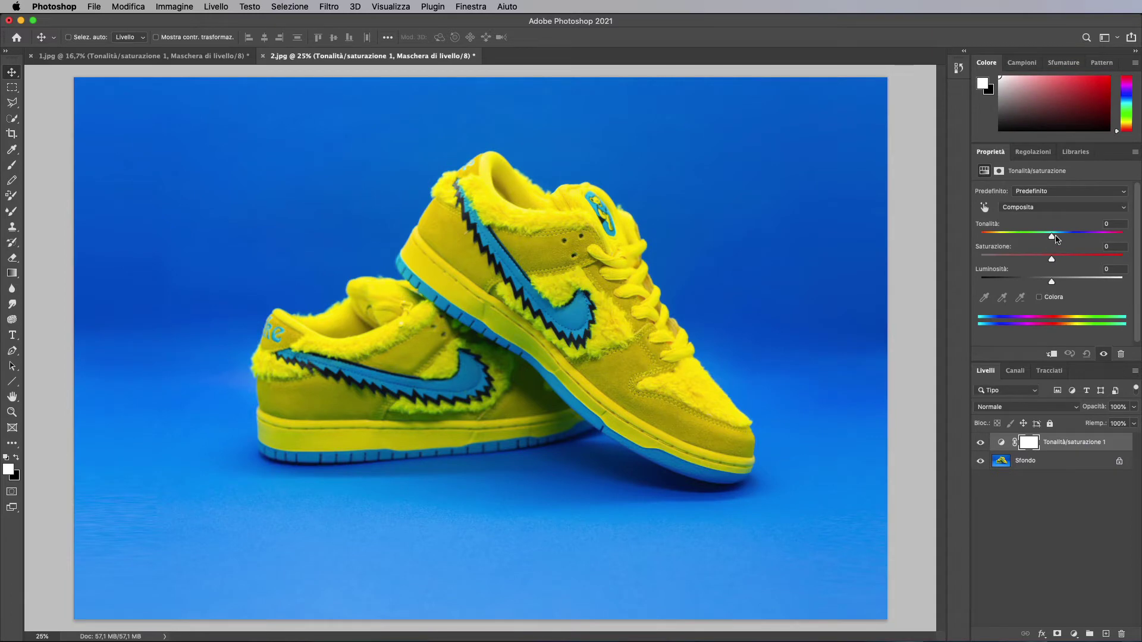
{"action": "mouse_move", "coordinate": [1052, 238]}
{"action": "left_mouse_down"}
{"action": "mouse_move", "coordinate": [1123, 239]}
{"action": "mouse_move", "coordinate": [980, 237]}
{"action": "mouse_move", "coordinate": [1053, 236]}
{"action": "left_mouse_up"}
{"action": "left_click", "coordinate": [1023, 209]}
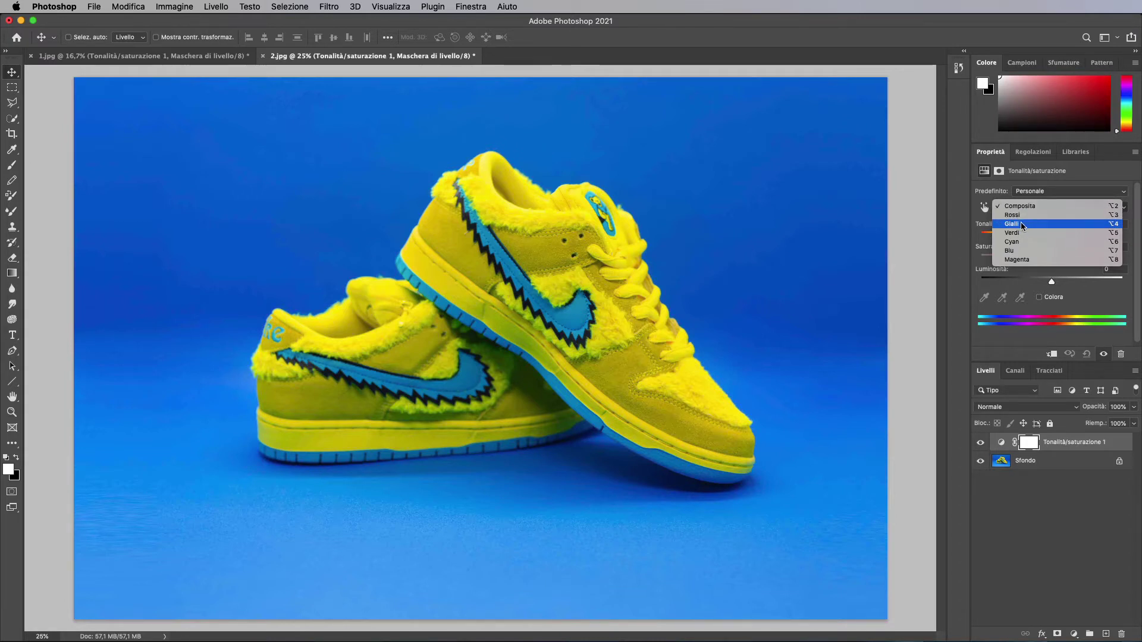
Limit the adjustment to the Gialli range and test Tonalità shifts on the yellow shoes
{"action": "left_click", "coordinate": [1020, 225]}
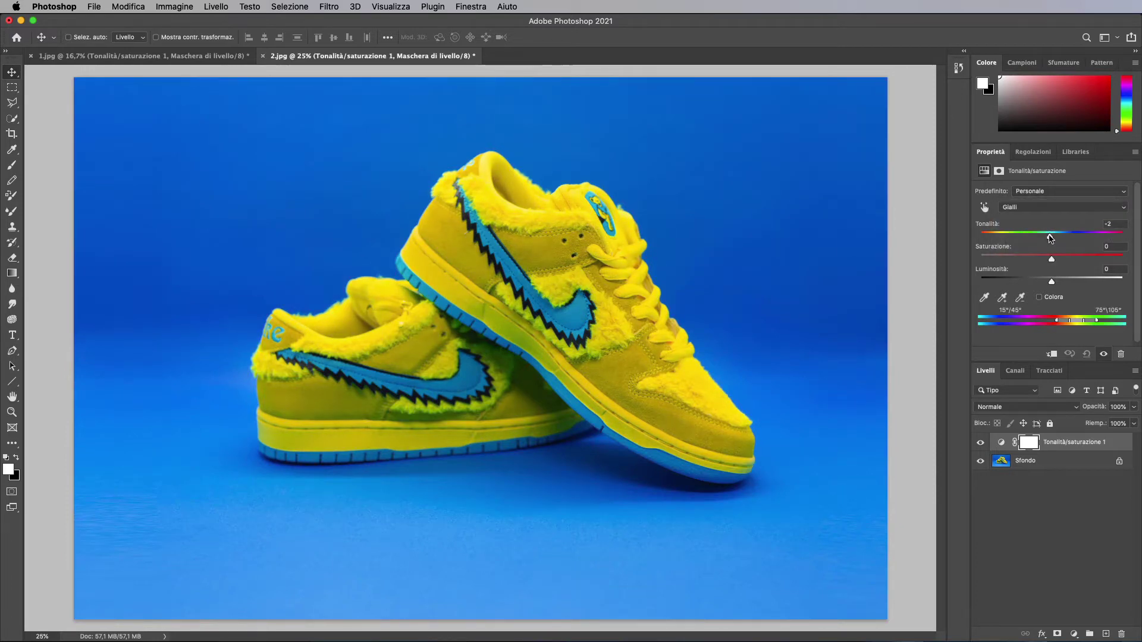
{"action": "mouse_move", "coordinate": [1052, 237]}
{"action": "left_mouse_down"}
{"action": "mouse_move", "coordinate": [991, 238]}
{"action": "mouse_move", "coordinate": [1072, 238]}
{"action": "mouse_move", "coordinate": [1050, 241]}
{"action": "left_mouse_up"}
{"action": "left_click", "coordinate": [1046, 208]}
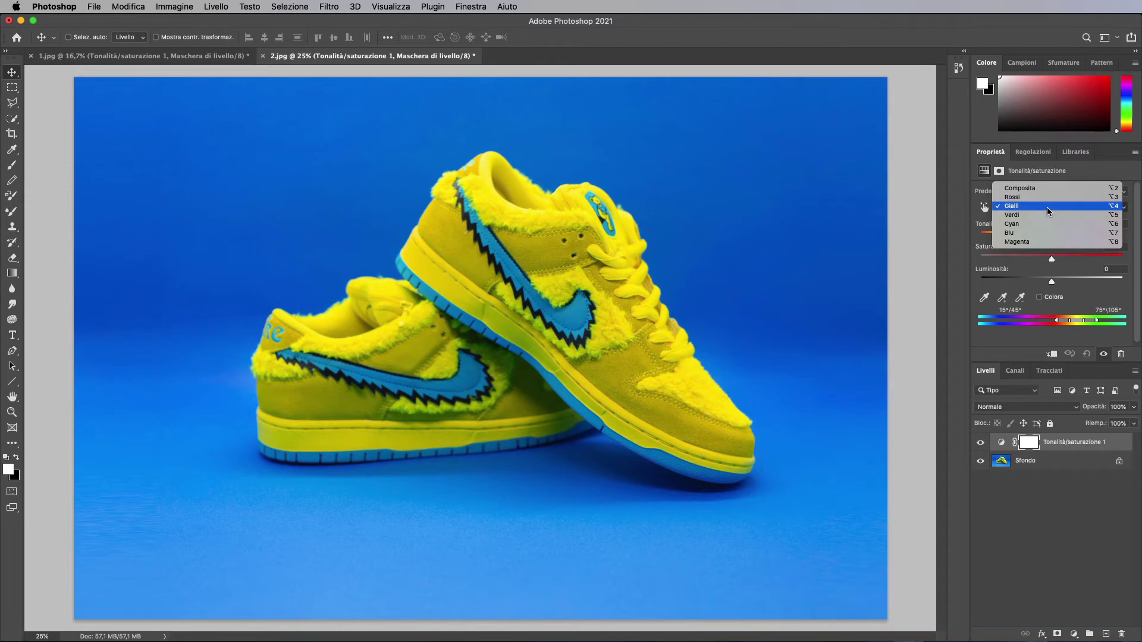
Target the Blu range and settle Tonalità at +149, turning the backdrop purple-magenta
{"action": "left_click", "coordinate": [1024, 233]}
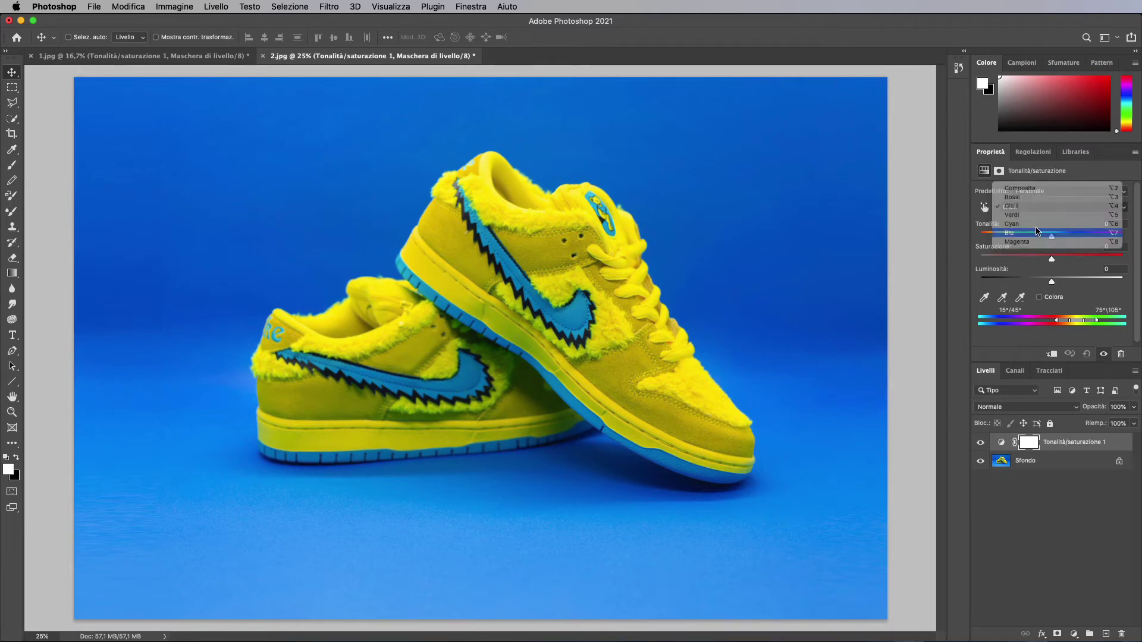
{"action": "left_click_drag", "start_coordinate": [1052, 236], "coordinate": [1115, 240]}
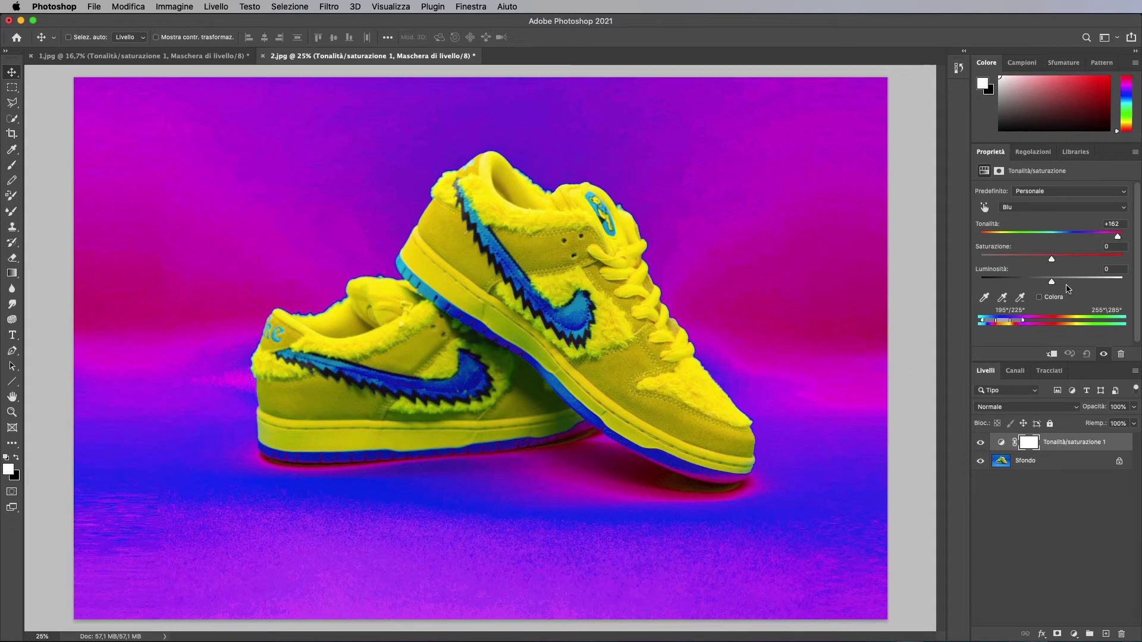
{"action": "mouse_move", "coordinate": [1092, 236]}
{"action": "left_mouse_down"}
{"action": "mouse_move", "coordinate": [1004, 235]}
{"action": "mouse_move", "coordinate": [1053, 237]}
{"action": "left_mouse_up"}
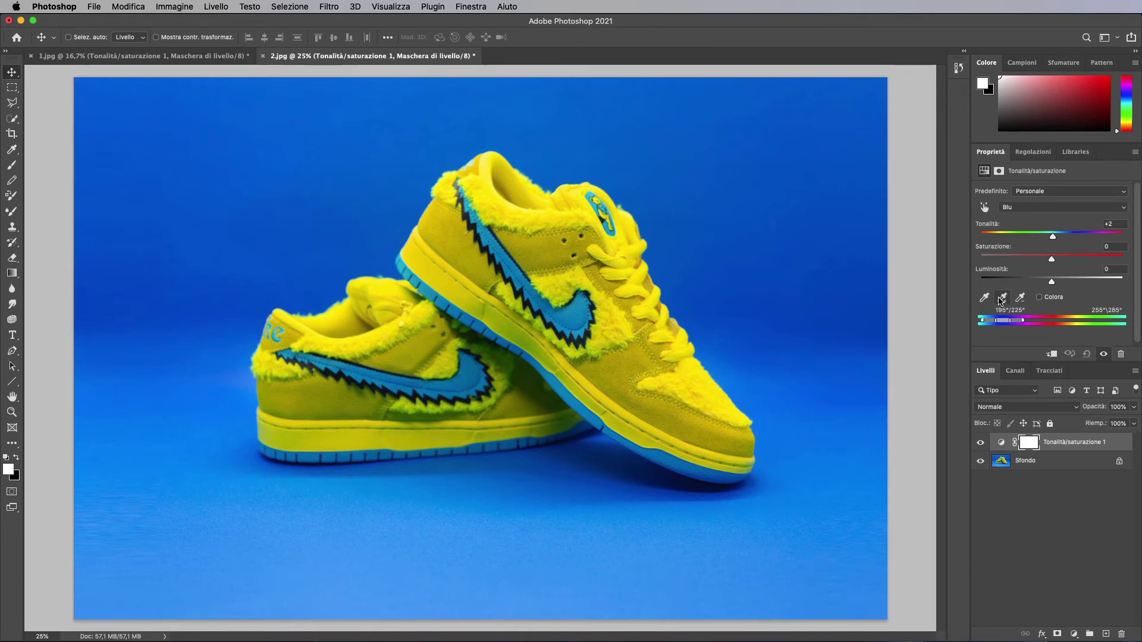
{"action": "left_click_drag", "start_coordinate": [1067, 232], "coordinate": [1116, 237]}
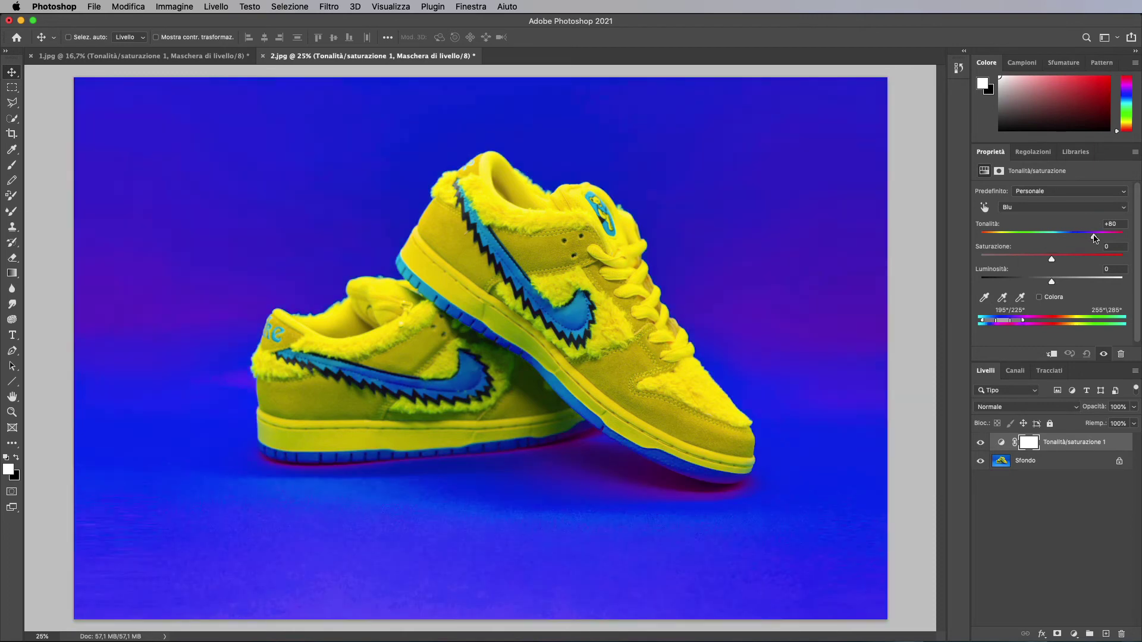
Widen the Blu range to 176°/206° by sampling the backdrop with the Add to Sample eyedropper
{"action": "left_click", "coordinate": [1002, 297]}
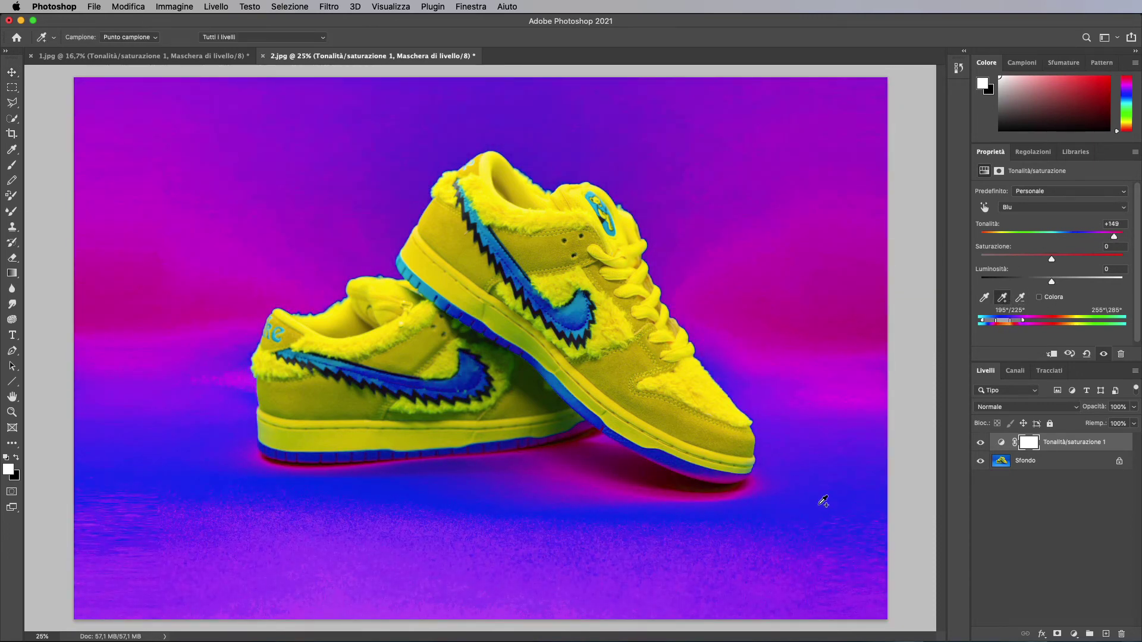
{"action": "left_click", "coordinate": [823, 492]}
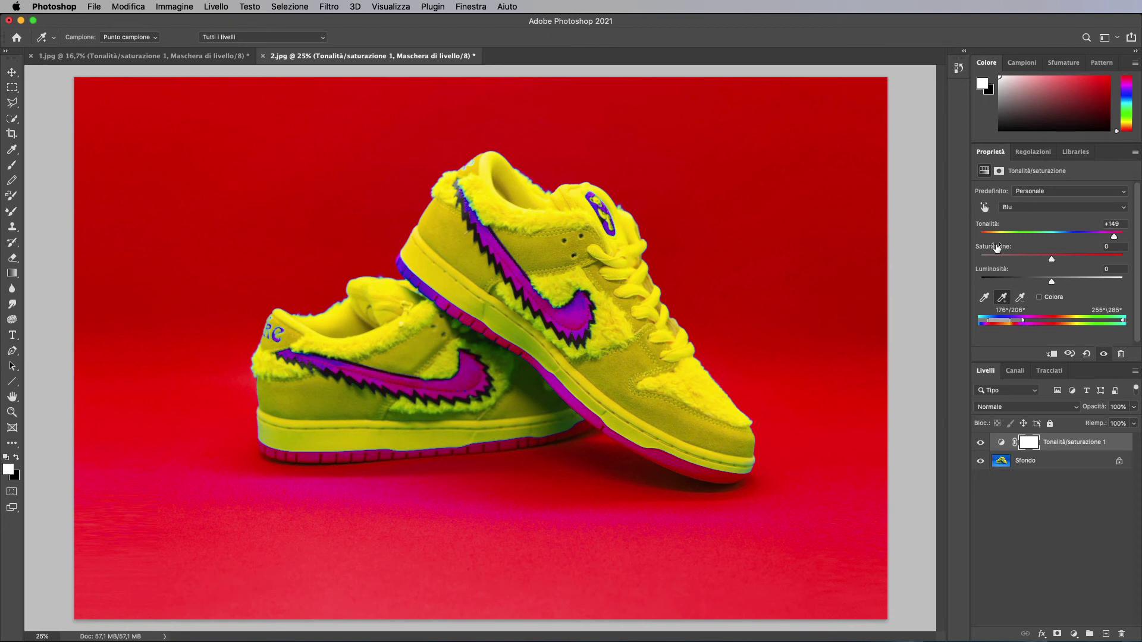
{"action": "left_click", "coordinate": [1004, 300]}
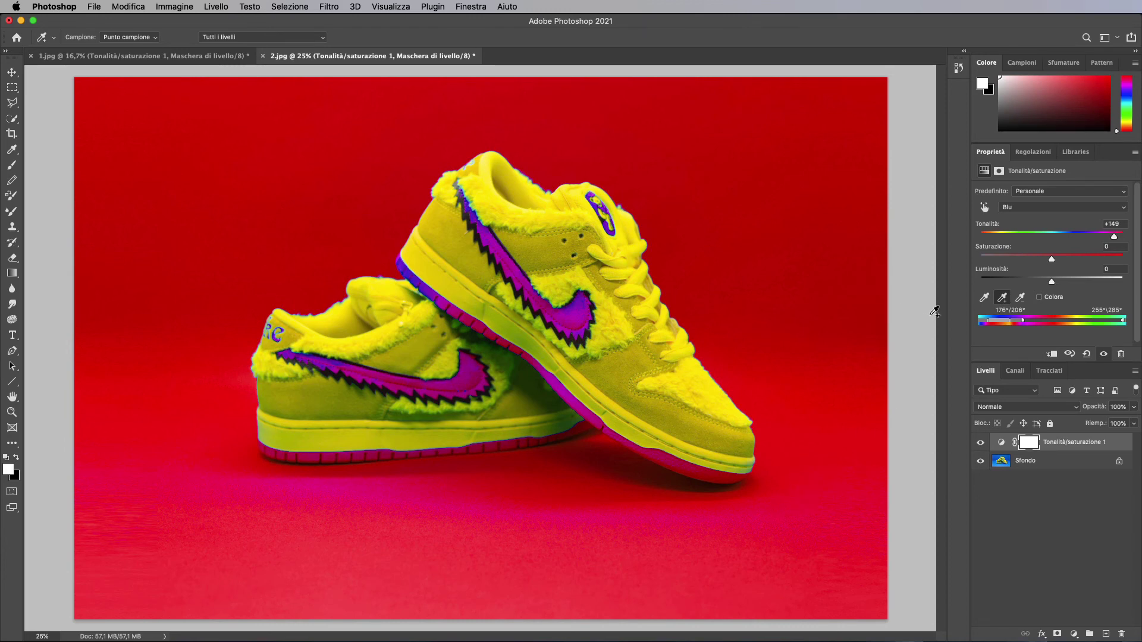
{"action": "left_click", "coordinate": [1019, 299]}
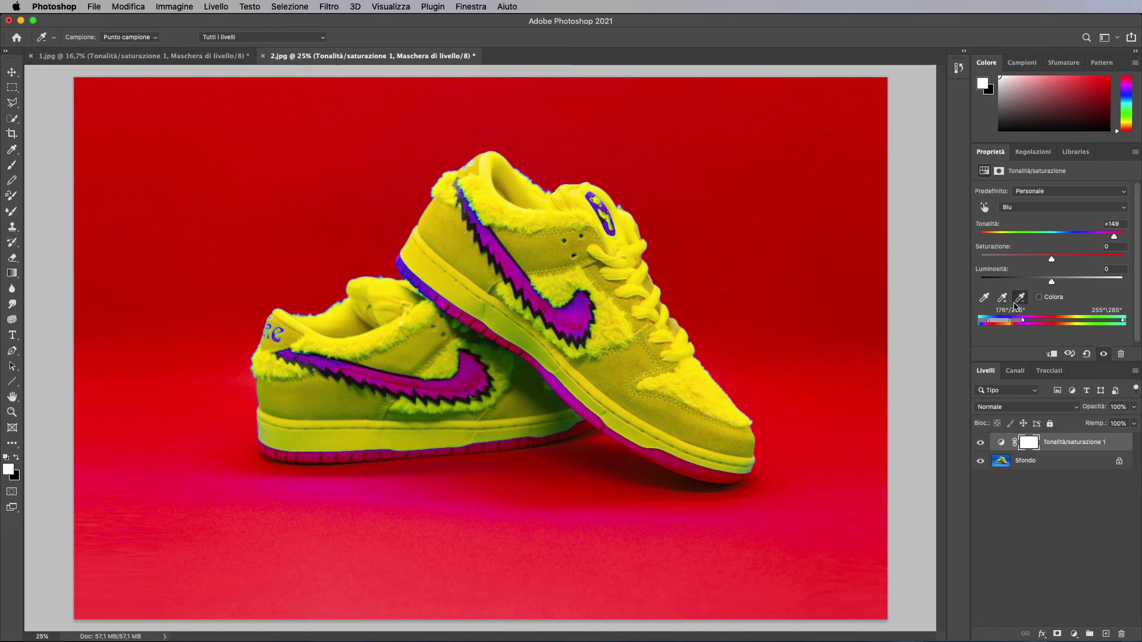
Subtract backdrop and shadow tones around the shoes, narrowing the Blu range to 209°/239°
{"action": "left_click", "coordinate": [813, 499]}
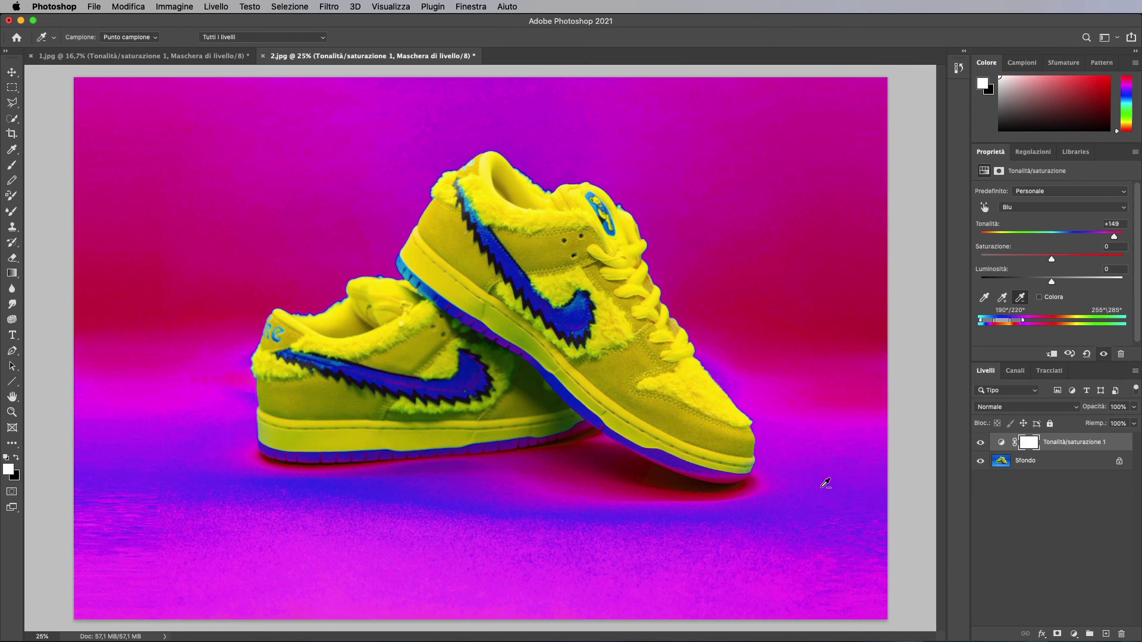
{"action": "left_click", "coordinate": [822, 438]}
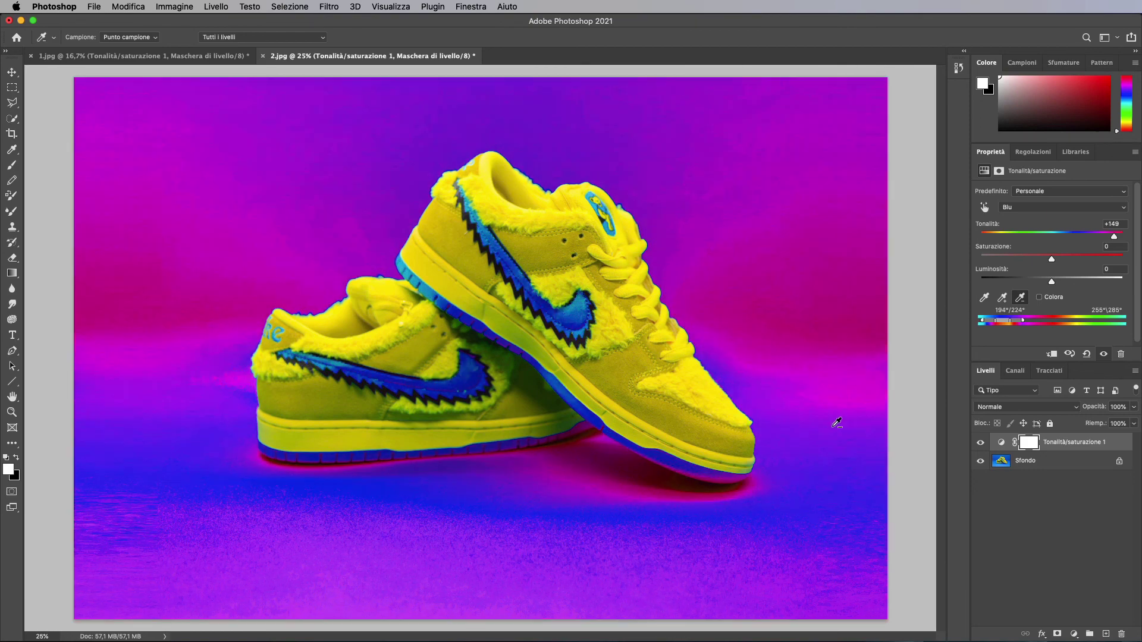
{"action": "left_click", "coordinate": [839, 409]}
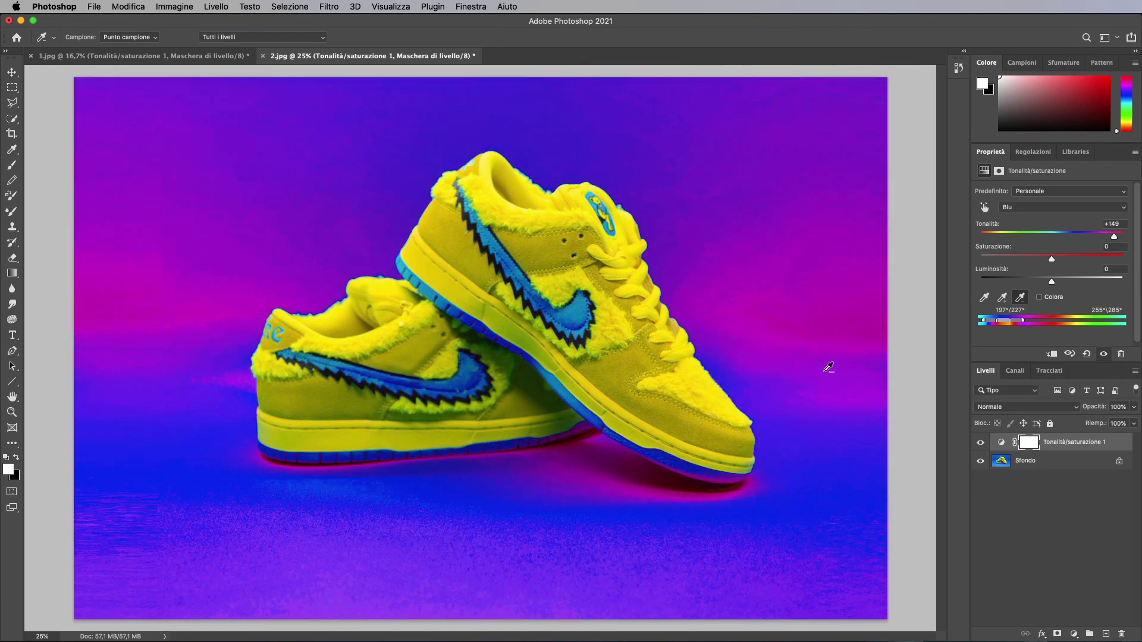
{"action": "left_click", "coordinate": [782, 339]}
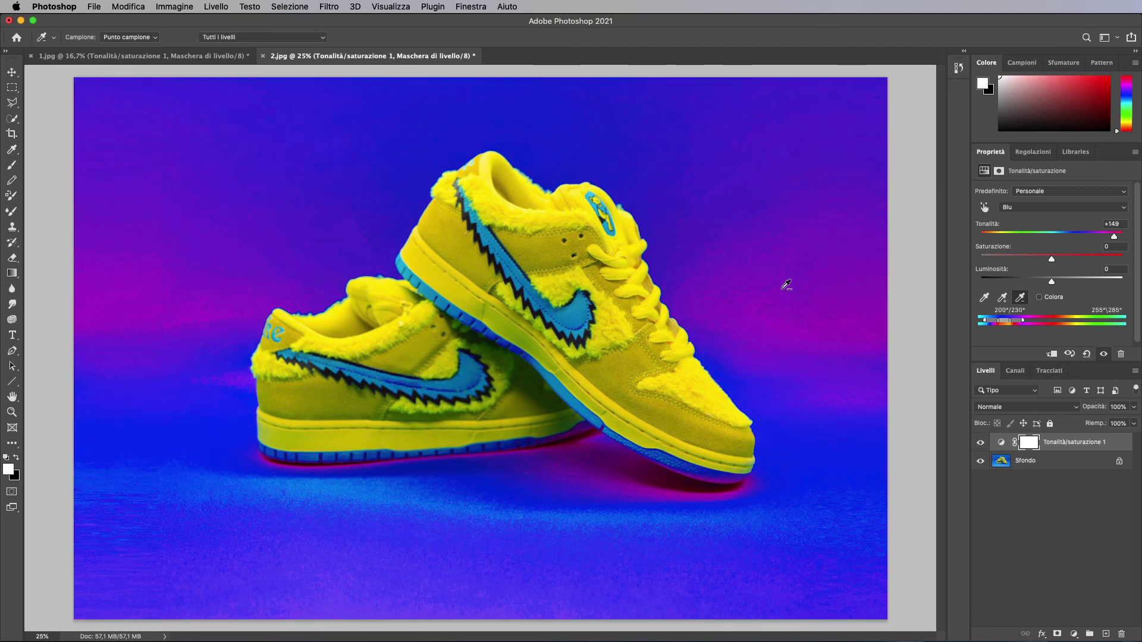
{"action": "left_click", "coordinate": [664, 460]}
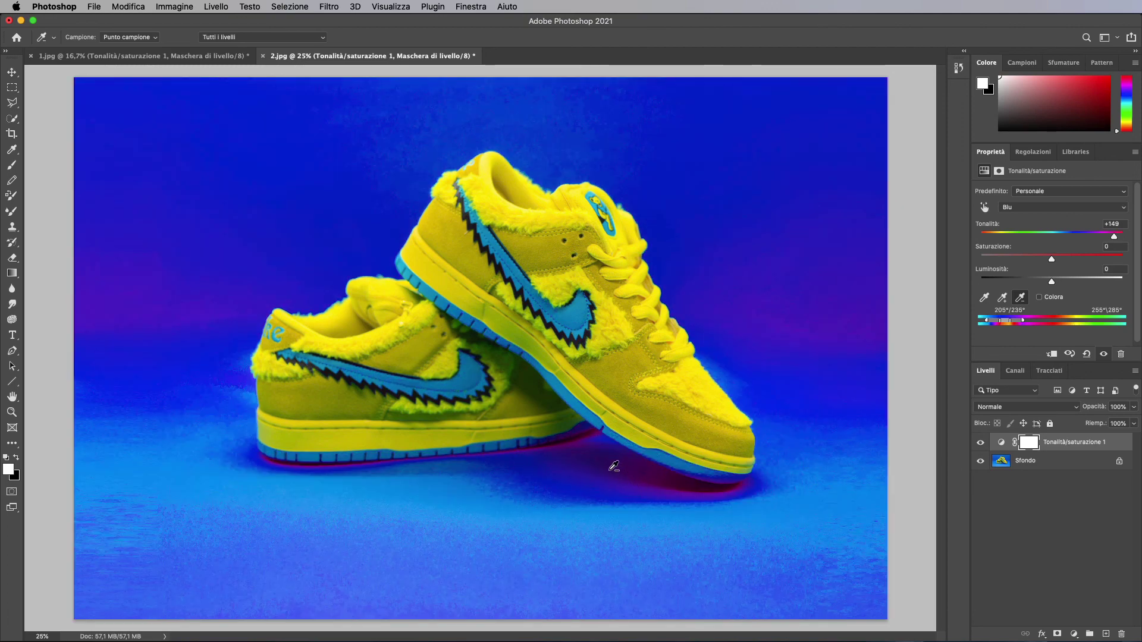
{"action": "left_click", "coordinate": [657, 476]}
{"action": "left_click", "coordinate": [684, 485]}
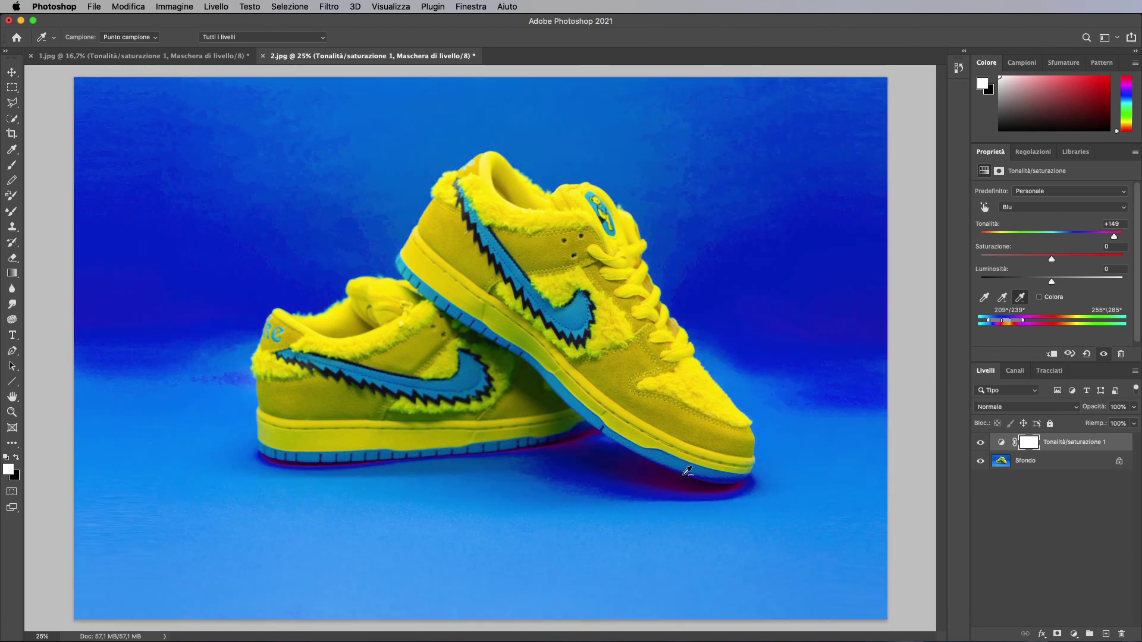